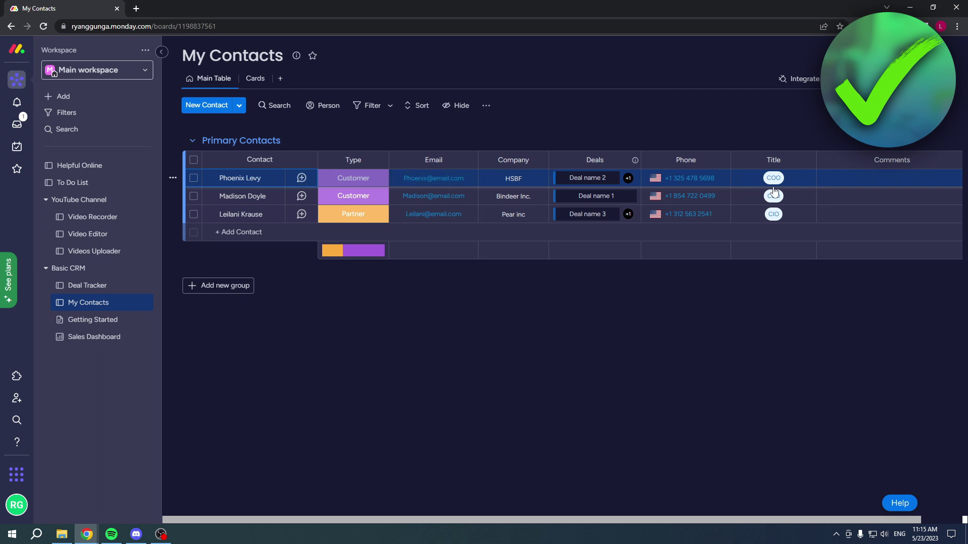
# Open the contact's item page and add an Emails & Activities widget to its Overview.
pyautogui.moveTo(281, 181)
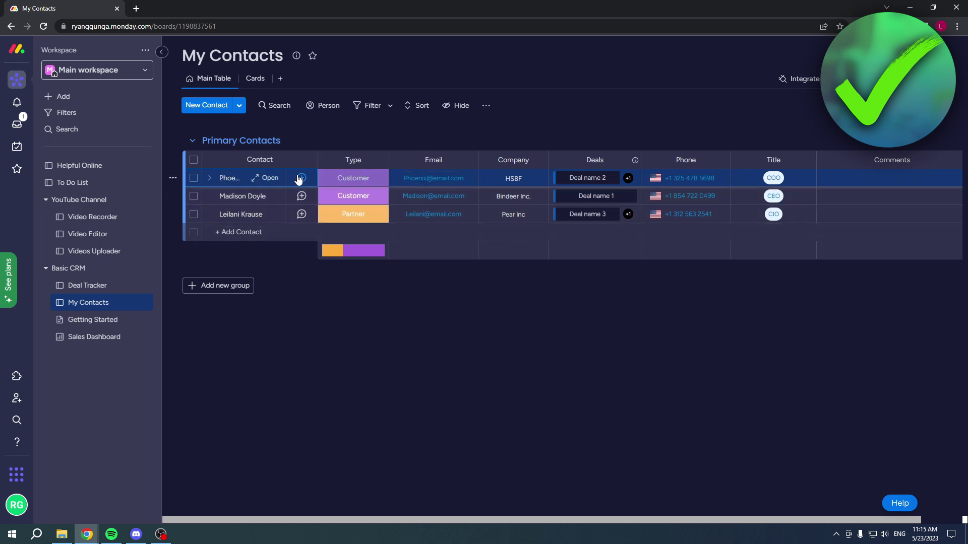
pyautogui.click(271, 179)
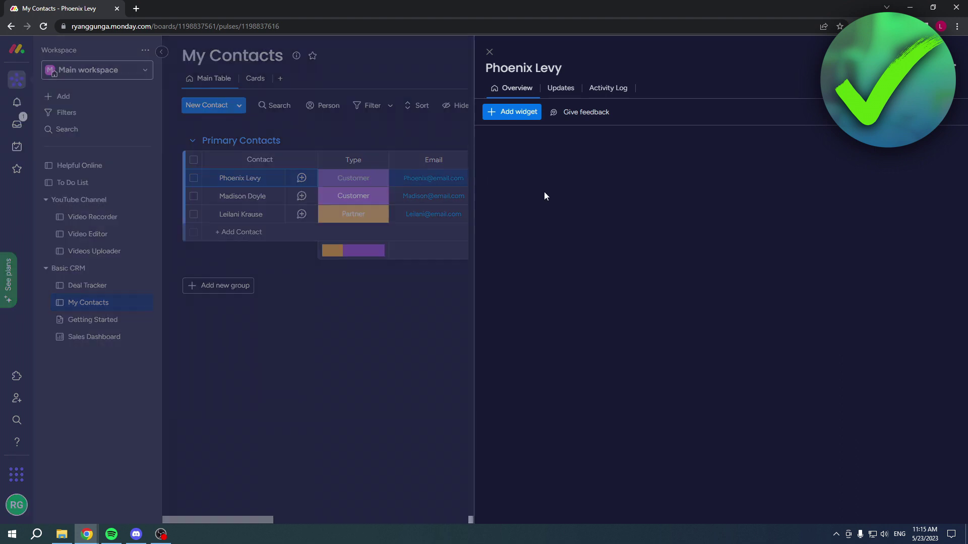
pyautogui.click(518, 112)
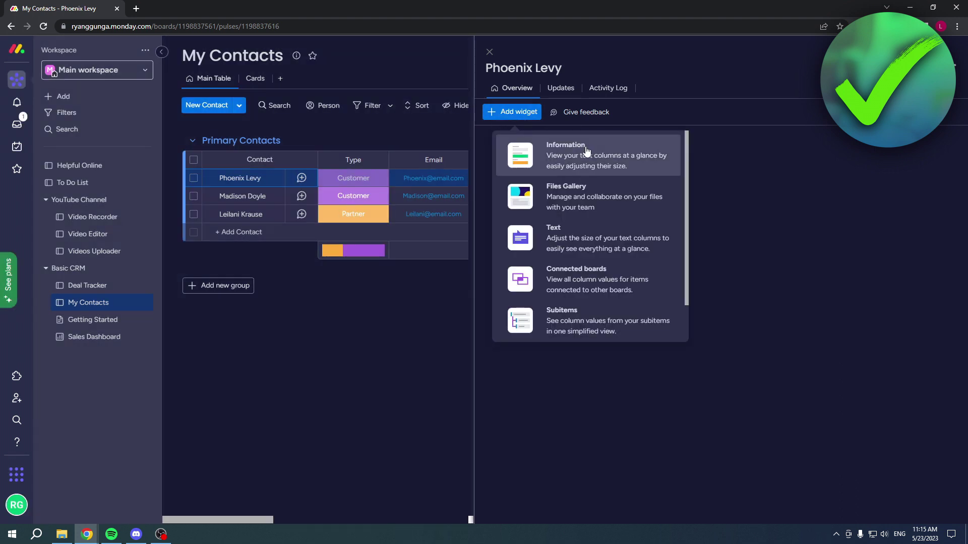
pyautogui.scroll(-1, 586, 152)
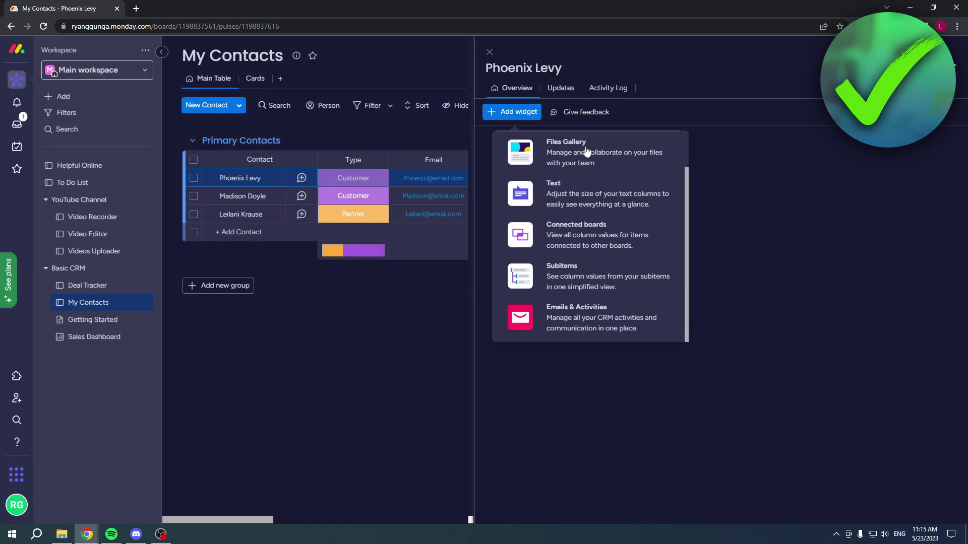
pyautogui.click(582, 316)
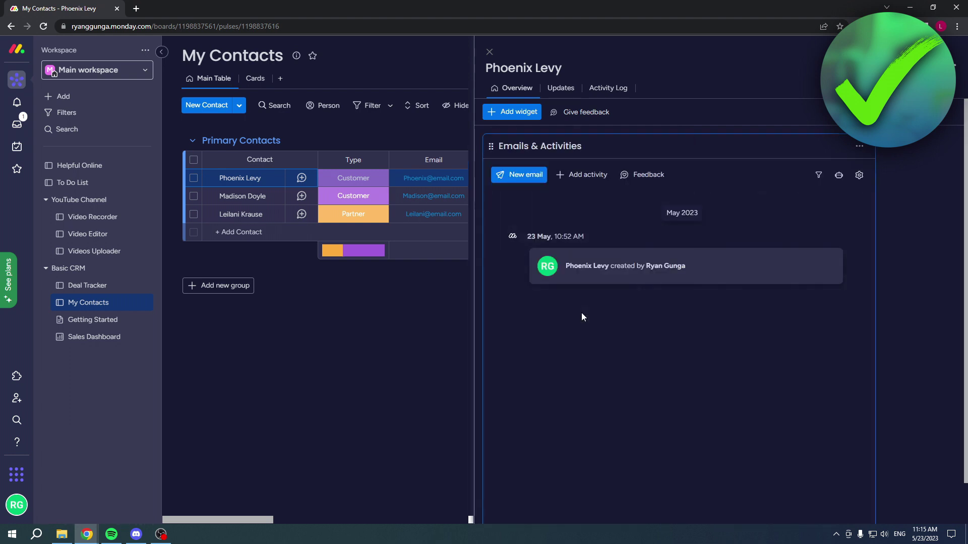
# Resize the Emails & Activities widget by dragging its corner.
pyautogui.scroll(-1, 580, 316)
pyautogui.moveTo(875, 510); pyautogui.dragTo(855, 522)
pyautogui.scroll(-1, 876, 380)
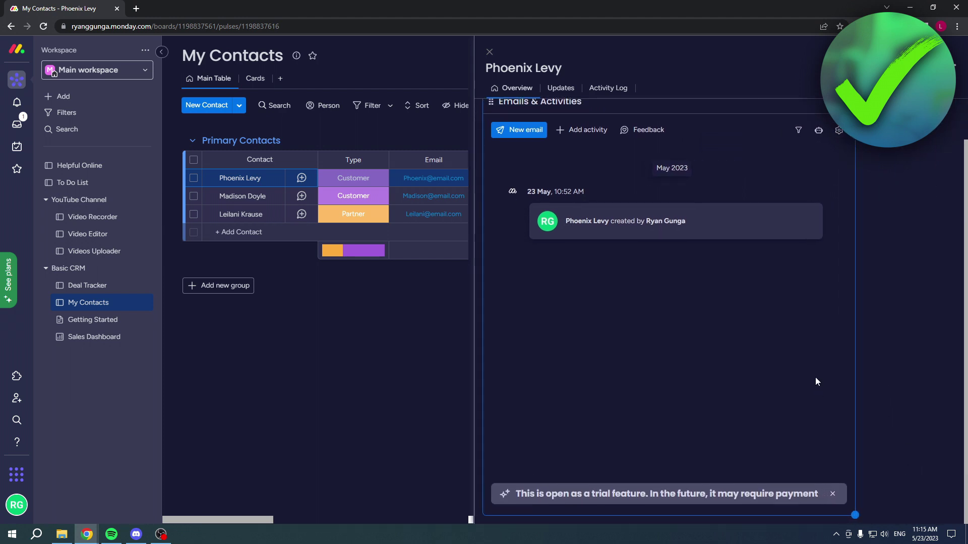
pyautogui.scroll(1, 815, 376)
pyautogui.scroll(-1, 655, 302)
pyautogui.scroll(1, 636, 339)
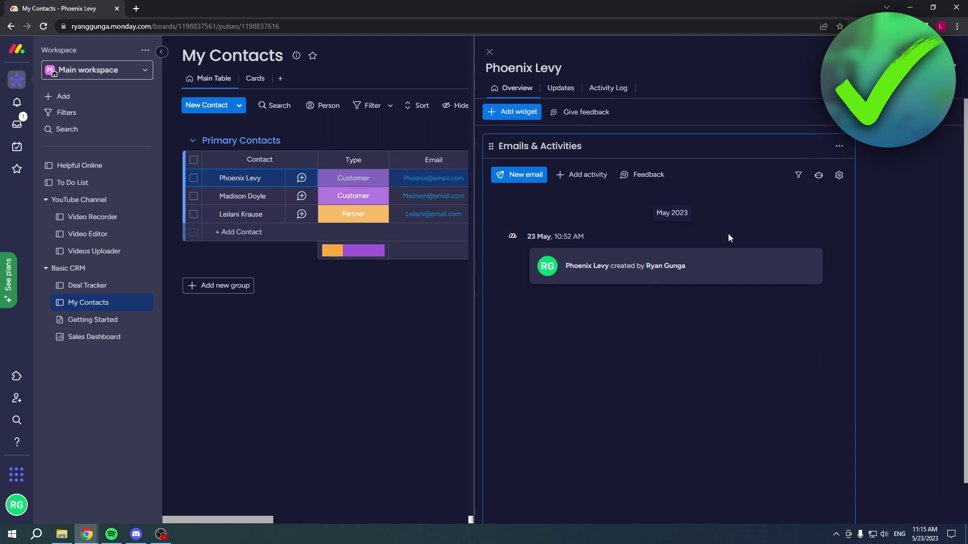
# In the widget's settings, expand Email account setup and privacy and start adding an account.
pyautogui.click(839, 175)
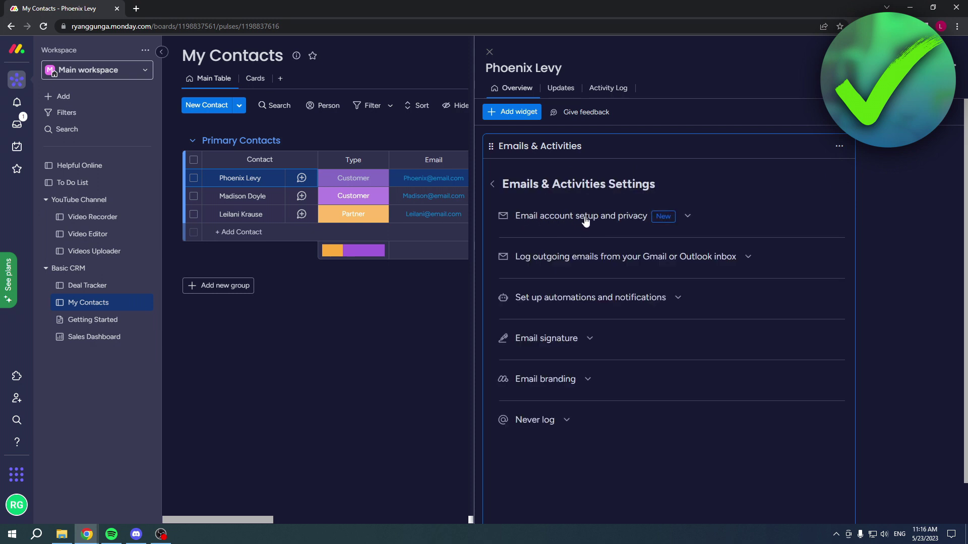
pyautogui.click(616, 220)
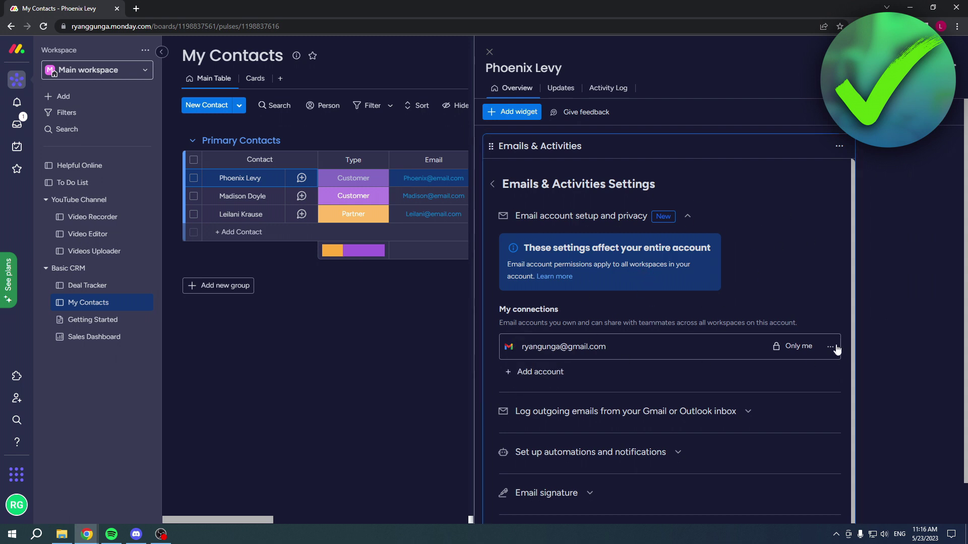
pyautogui.click(554, 373)
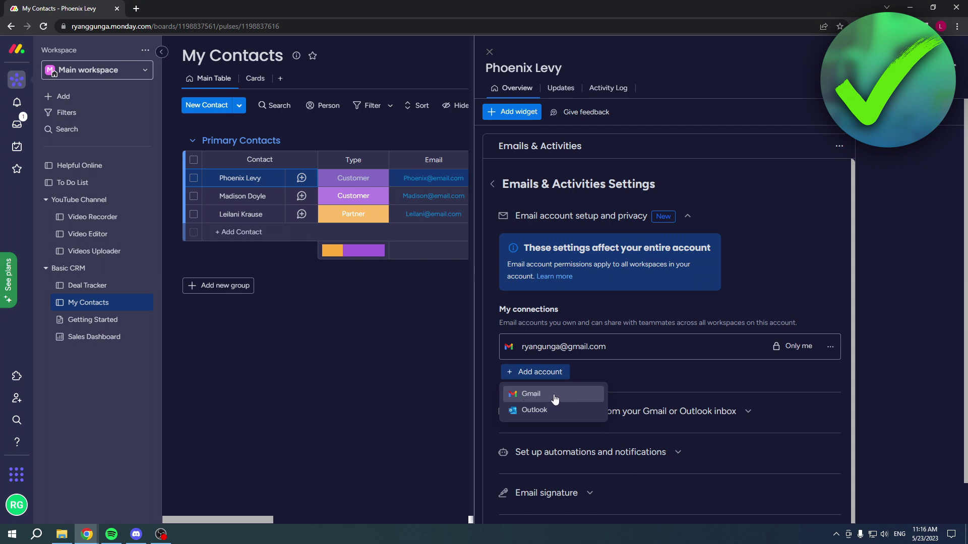
# Pick Gmail, choose to use another account, and launch the Google sign-in to connect it.
pyautogui.click(533, 397)
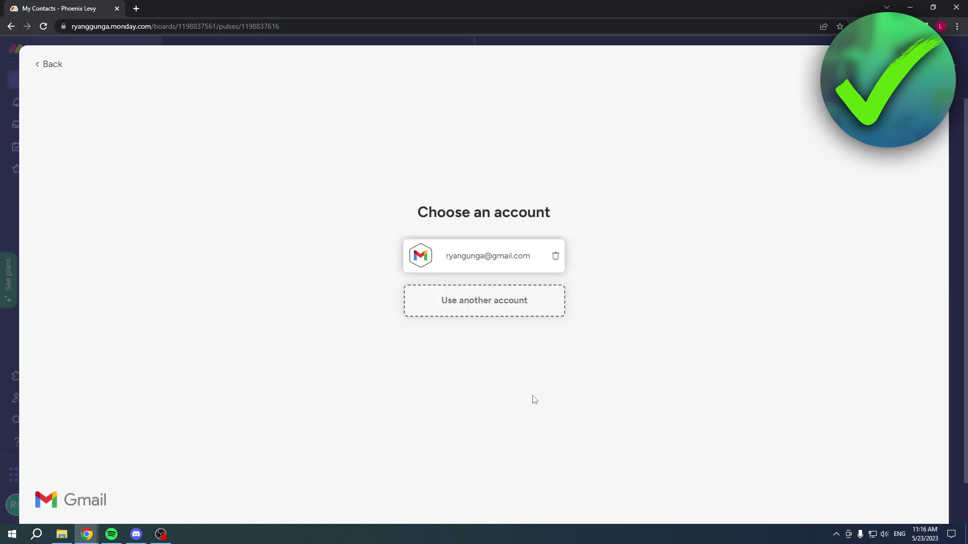
pyautogui.click(474, 303)
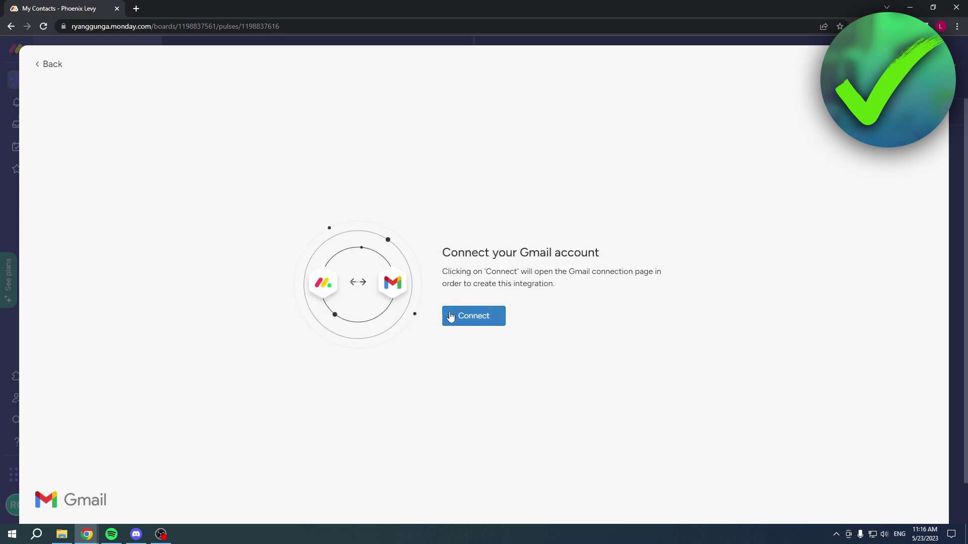
pyautogui.click(453, 316)
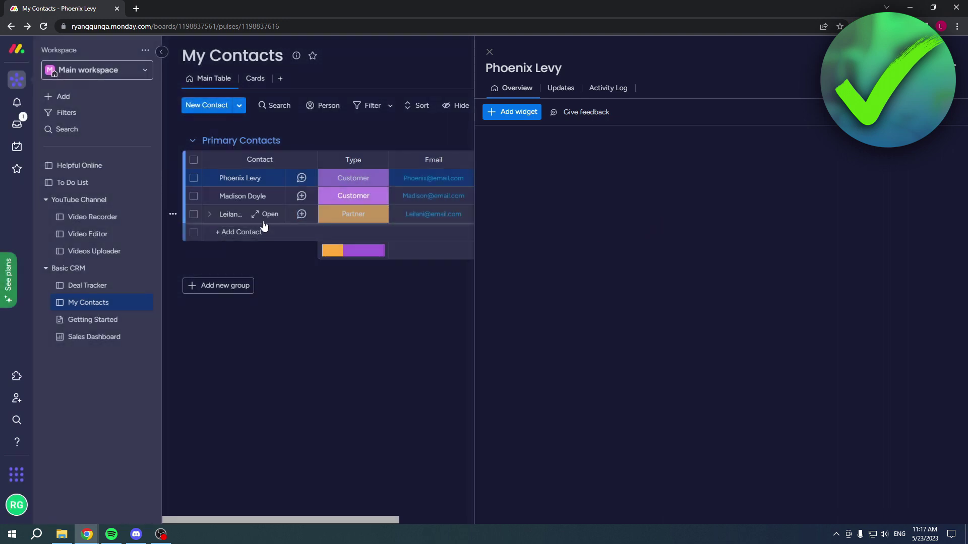
pyautogui.click(489, 51)
pyautogui.click(267, 180)
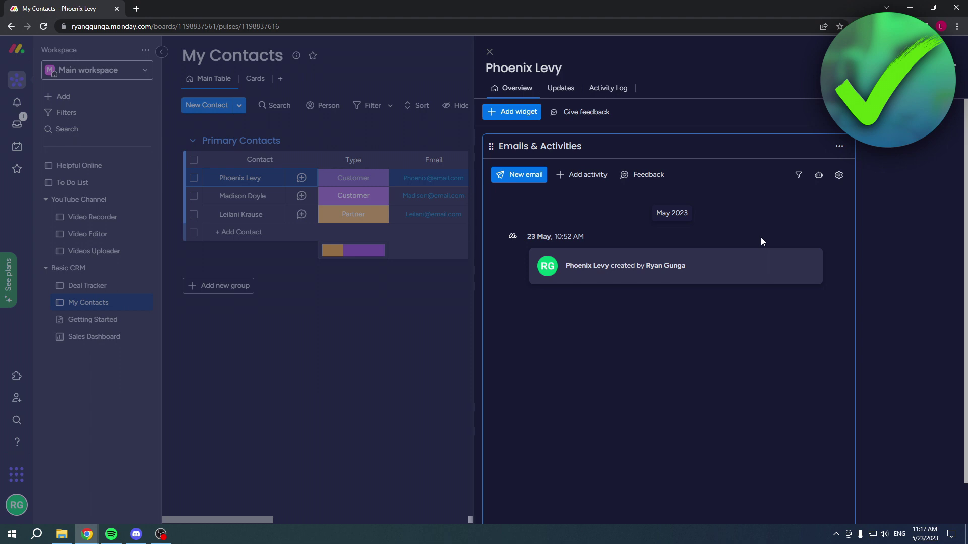
pyautogui.click(839, 176)
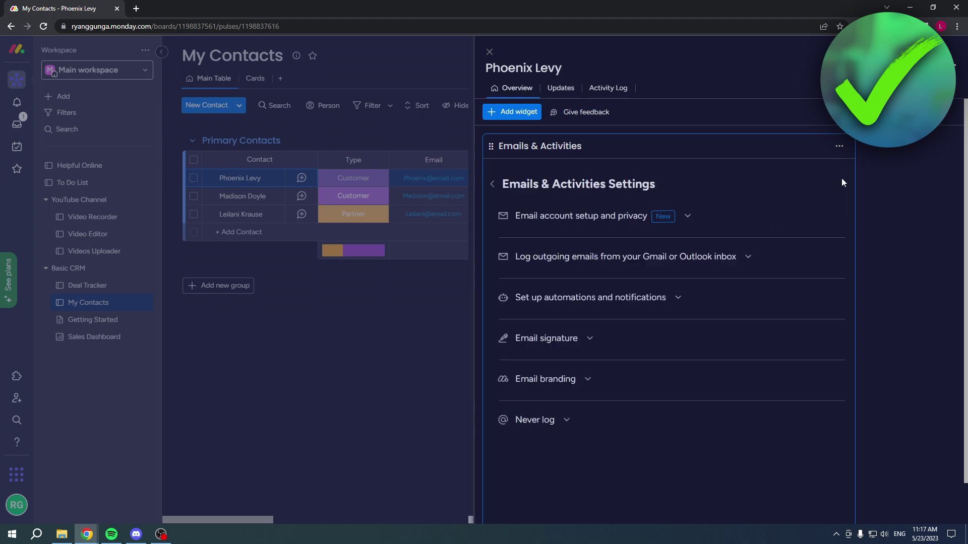
pyautogui.click(738, 260)
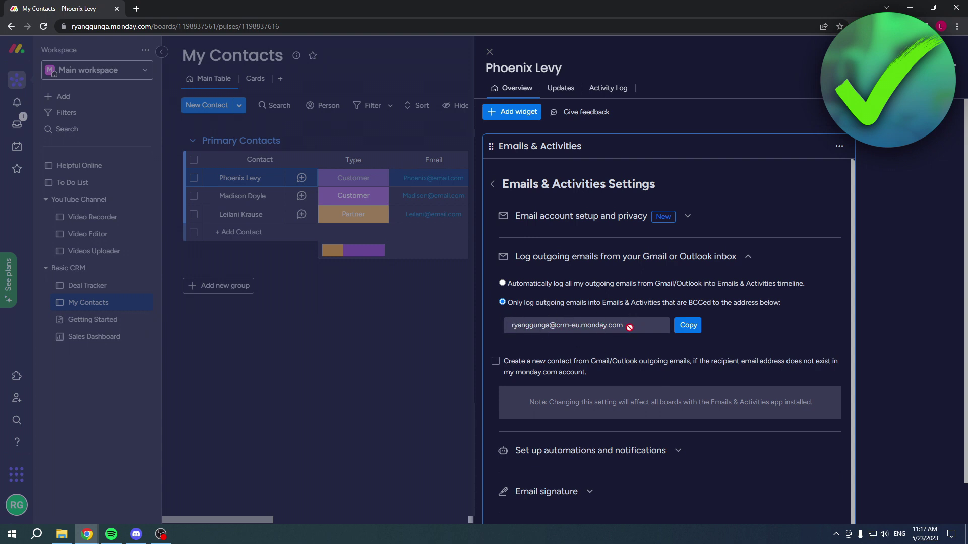
pyautogui.click(491, 184)
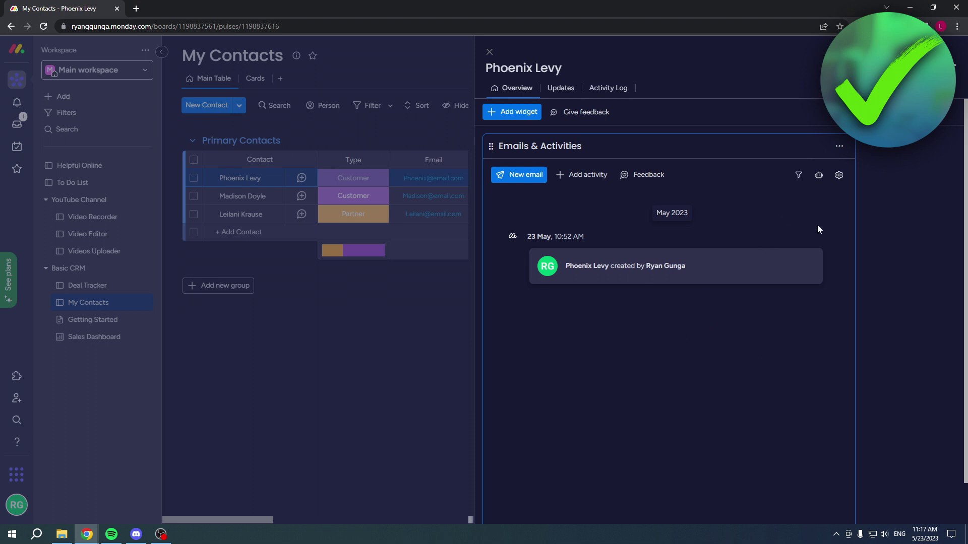
pyautogui.click(839, 175)
# Copy the BCC address from the 'Log outgoing emails' section.
pyautogui.click(731, 257)
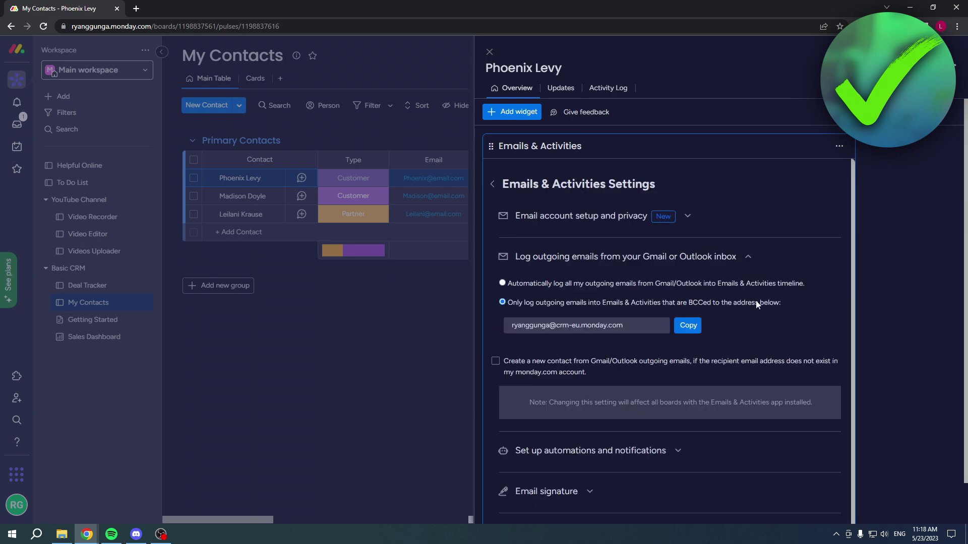
pyautogui.click(686, 327)
pyautogui.click(739, 259)
# Review the automations, signature, branding and Never log sections, then return to the activity feed.
pyautogui.click(630, 299)
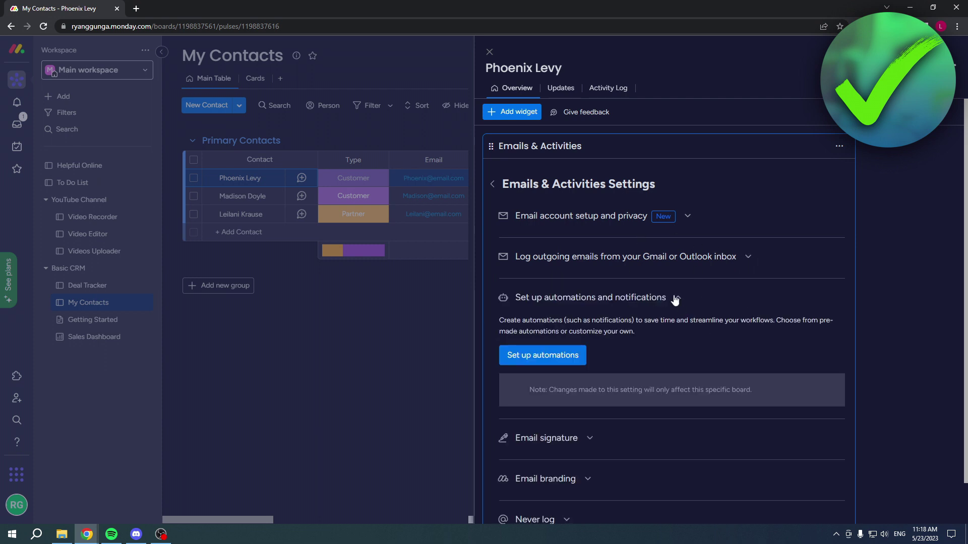
pyautogui.click(675, 300)
pyautogui.click(576, 339)
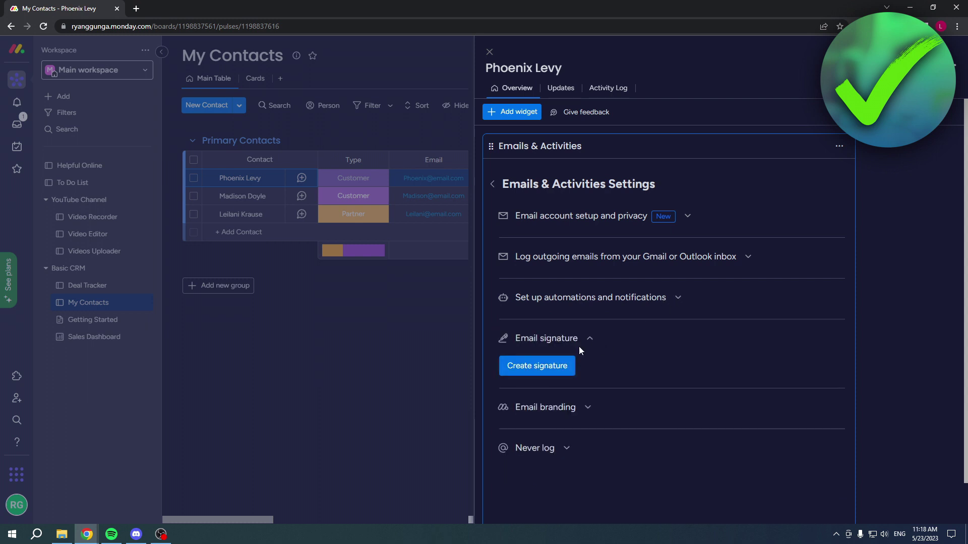
pyautogui.click(582, 341)
pyautogui.click(566, 379)
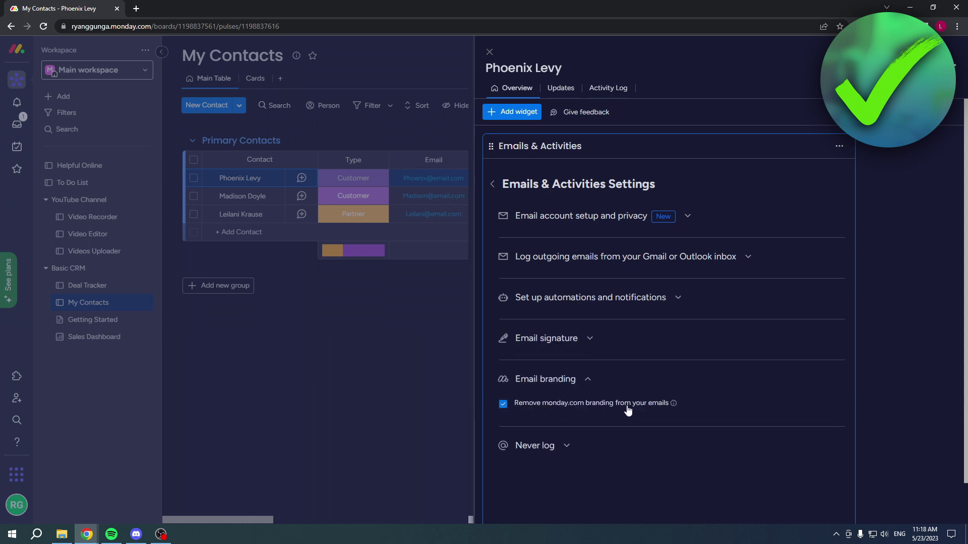
pyautogui.click(586, 384)
pyautogui.click(566, 421)
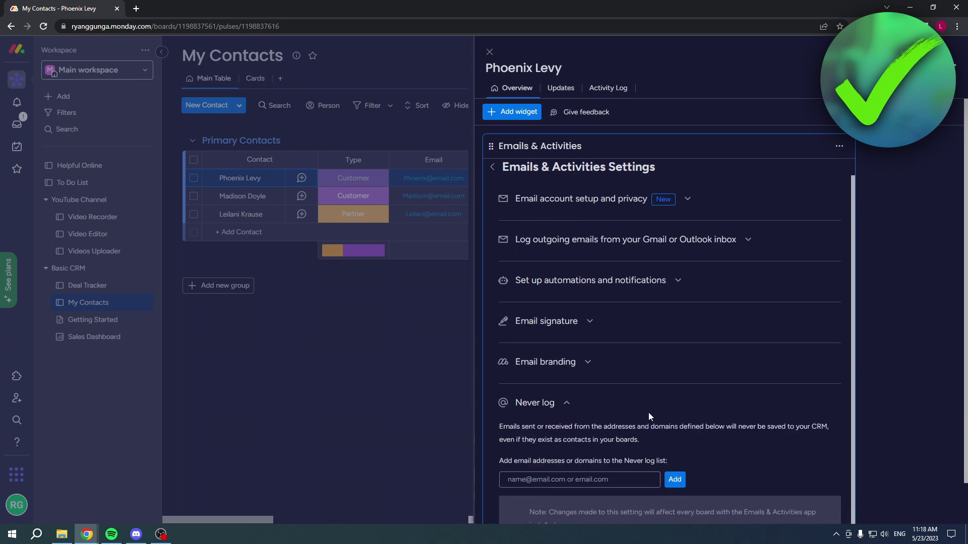
pyautogui.click(556, 405)
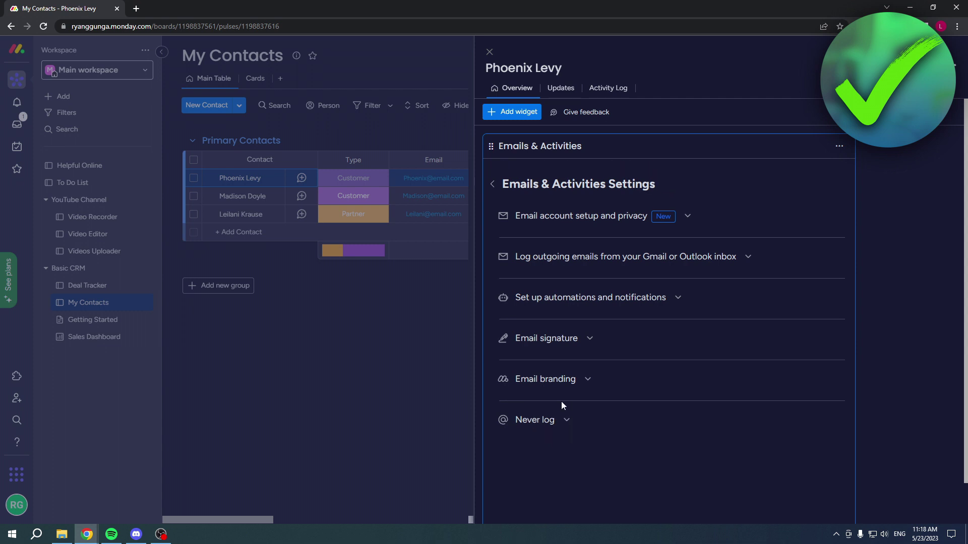
pyautogui.click(492, 185)
# Compose a new email to the contact with subject 'uiyiyk' and body 'hjkhjkhj'.
pyautogui.click(524, 176)
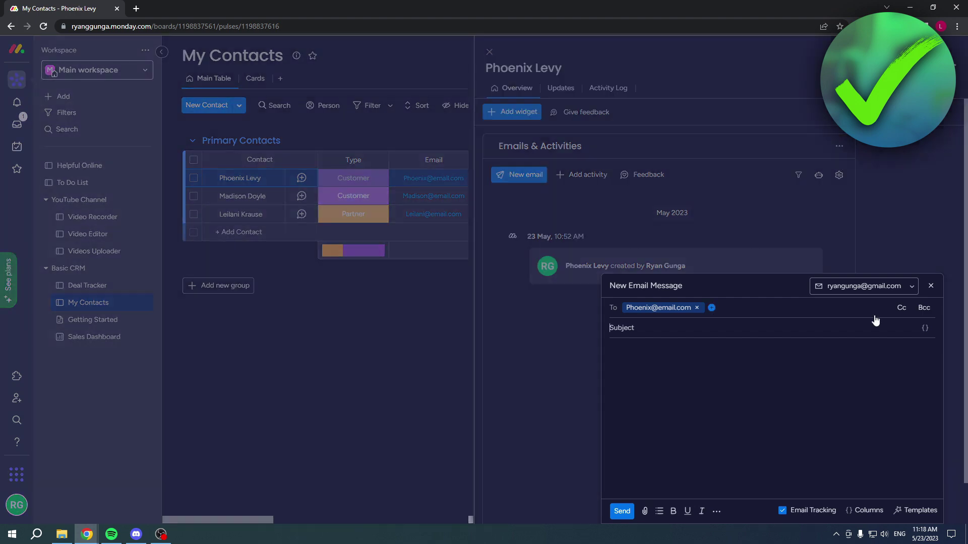
pyautogui.click(911, 287)
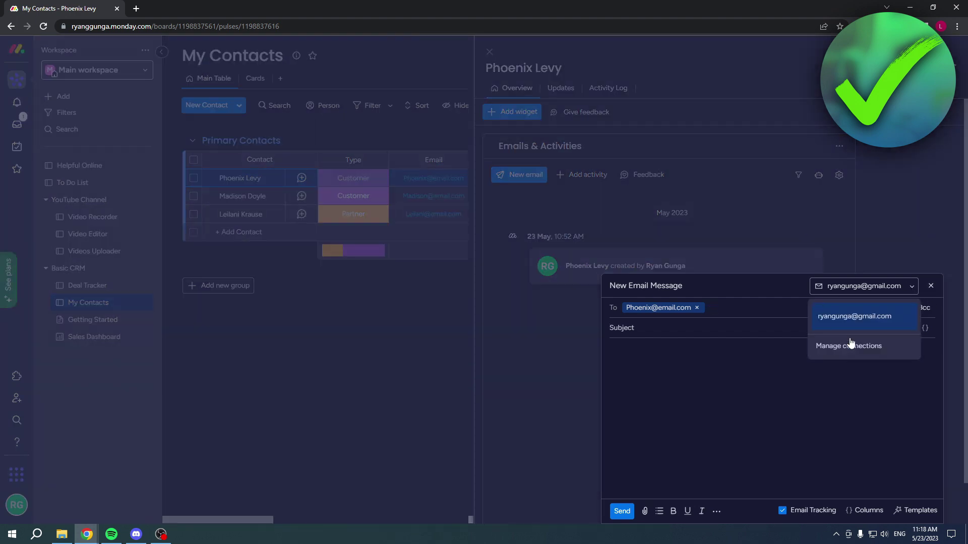
pyautogui.click(641, 328)
pyautogui.write('uiyiyk')
pyautogui.click(642, 356)
pyautogui.write('hjkhjkhj')
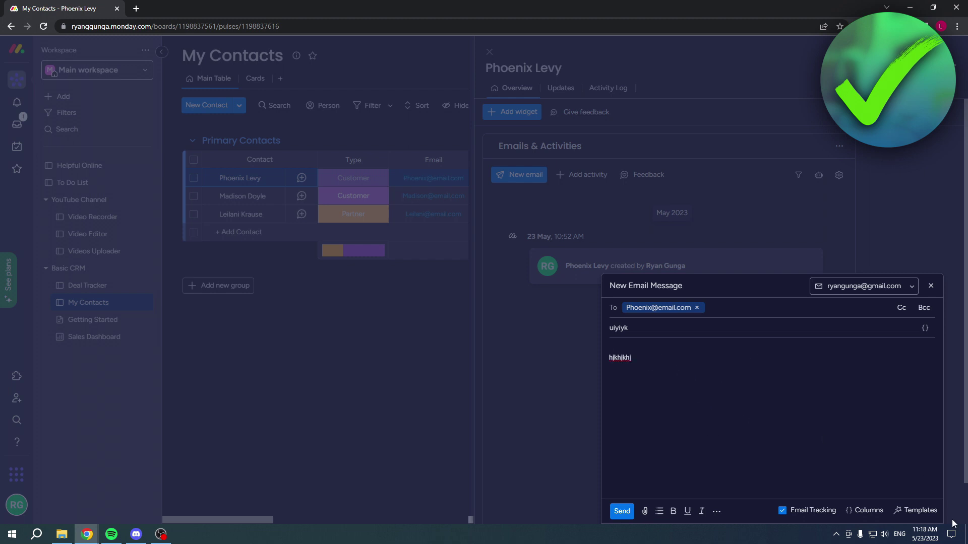
# Send the email and close the contact's item panel.
pyautogui.click(917, 510)
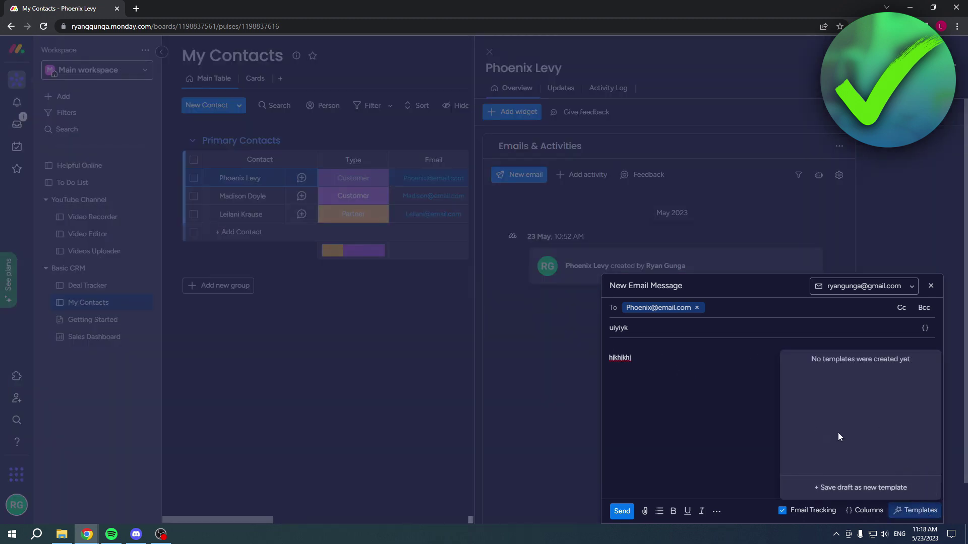
pyautogui.click(700, 419)
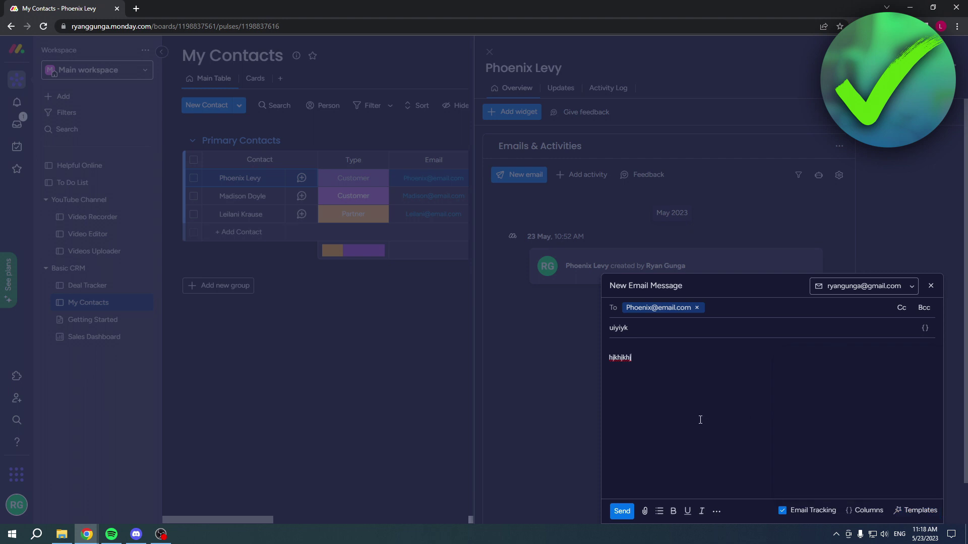
pyautogui.click(622, 511)
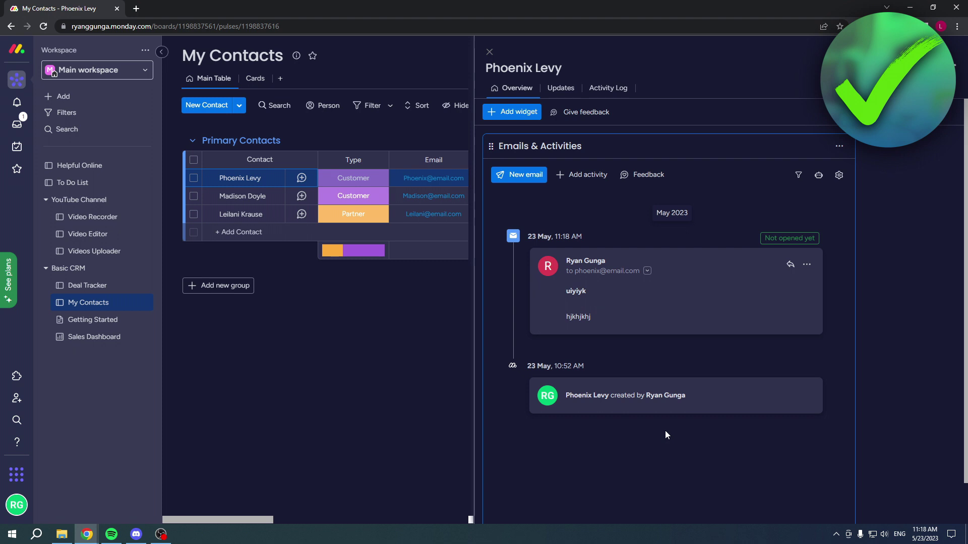
pyautogui.click(488, 51)
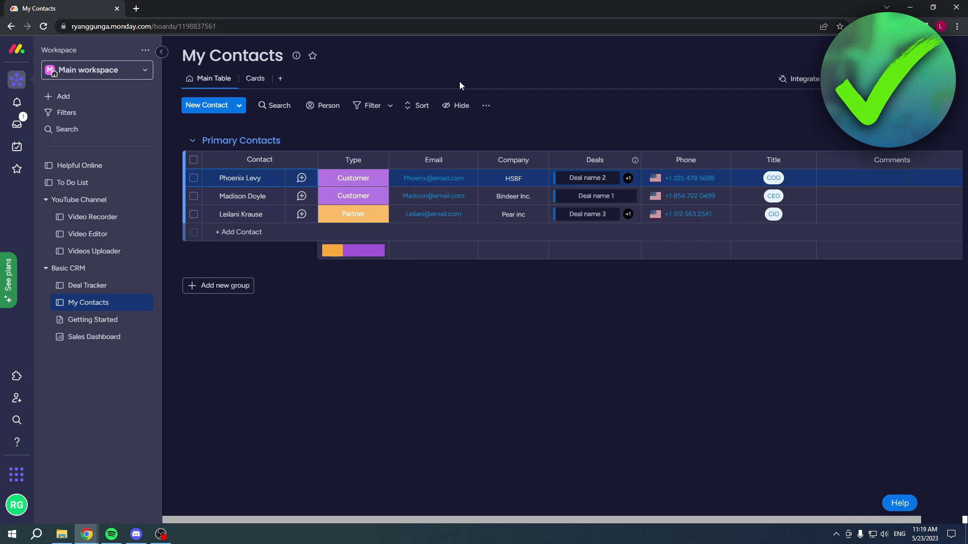
# Open the board's Integrations Center and browse the Gmail recipe cards.
pyautogui.click(795, 80)
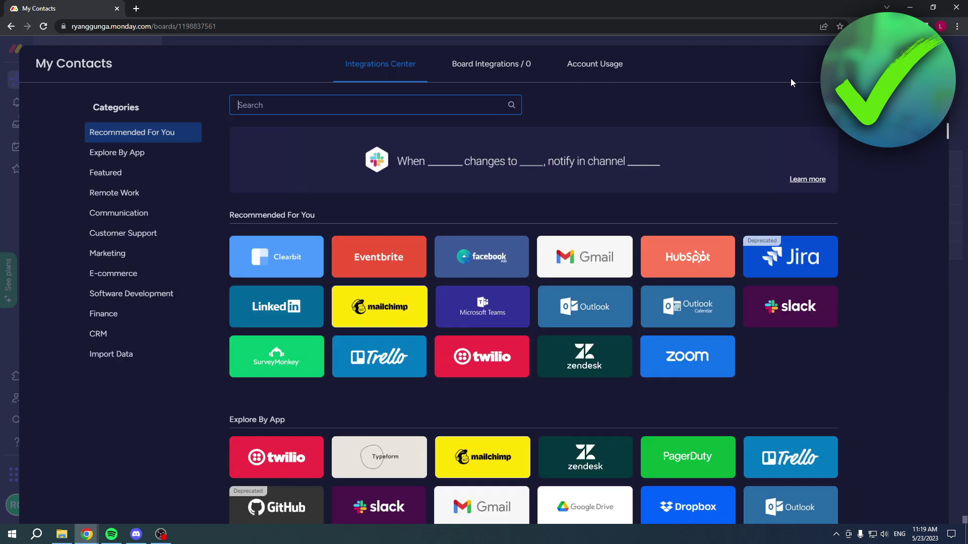
pyautogui.click(585, 258)
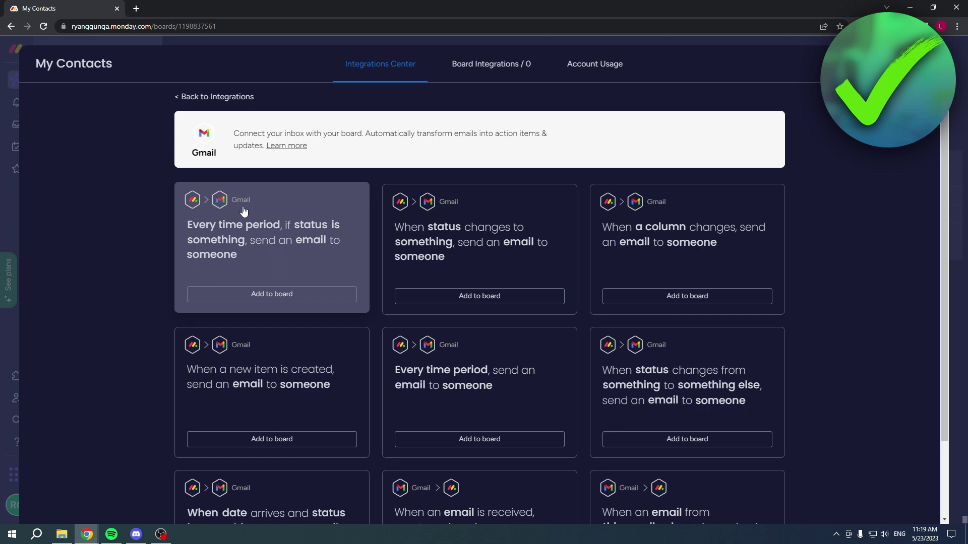
pyautogui.scroll(-2, 175, 221)
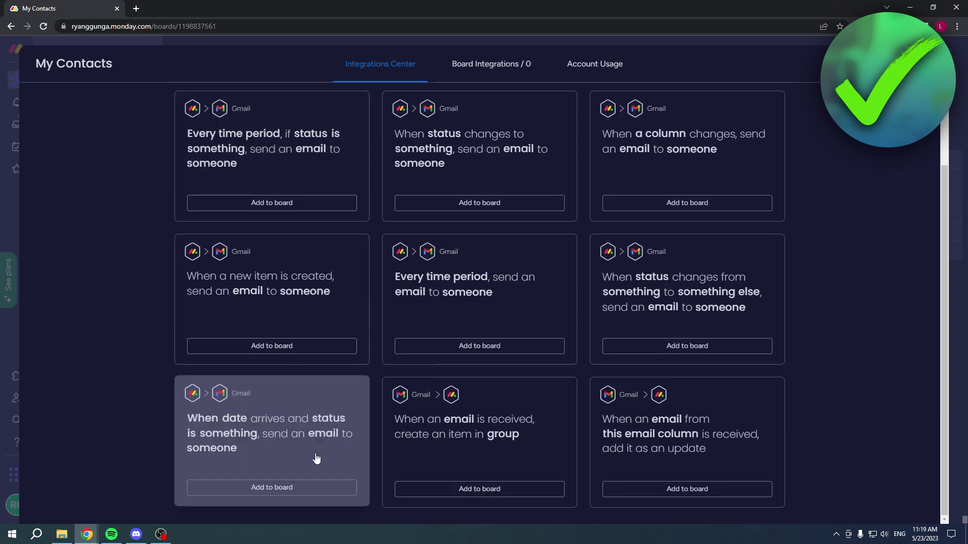
pyautogui.scroll(2, 316, 458)
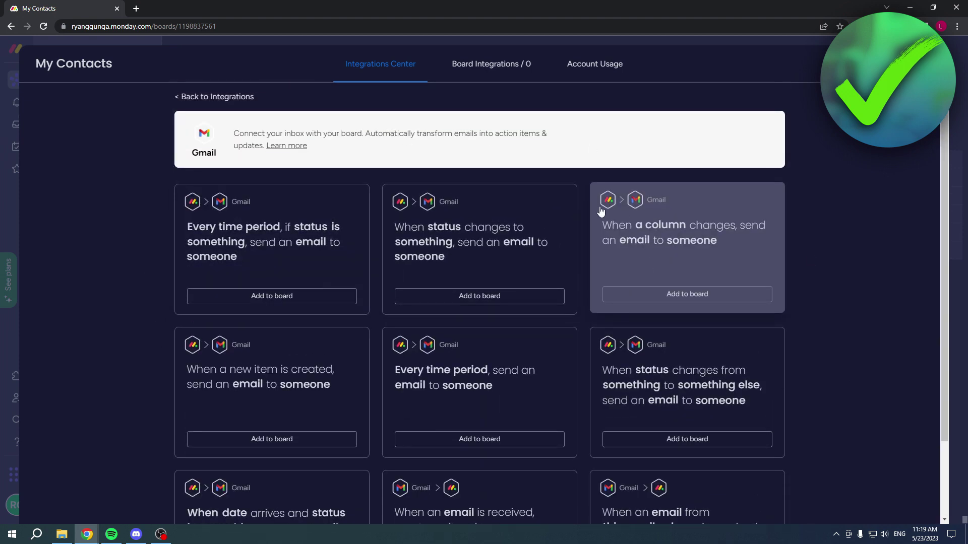